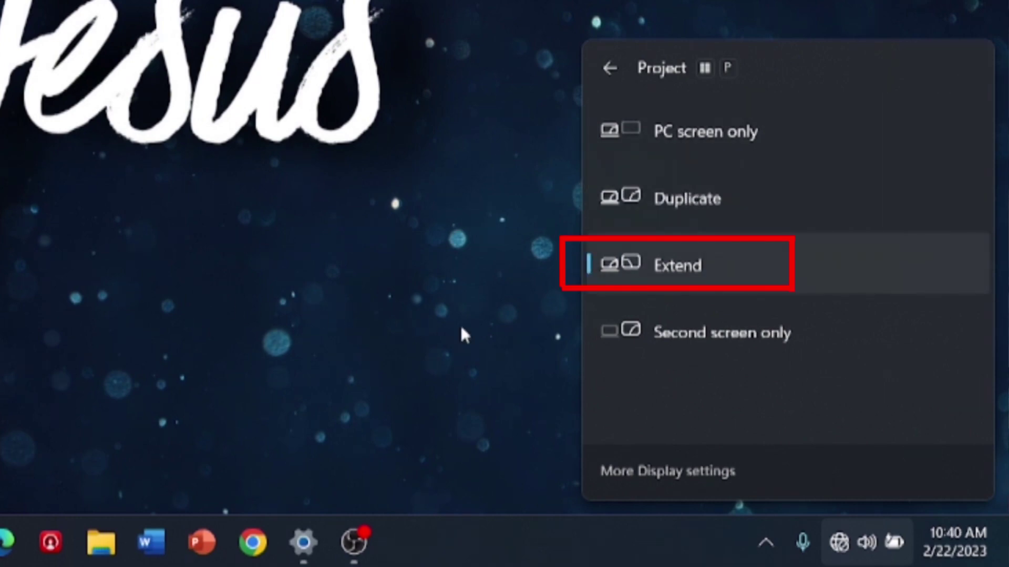
- Close the Windows projection options, leaving the displays extended and the desktop showing
click(444, 217)
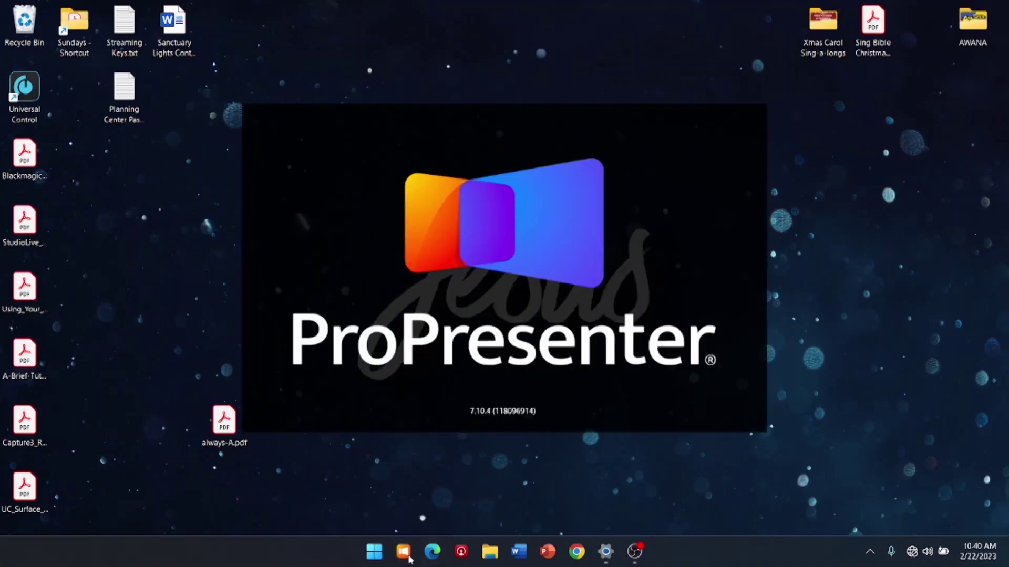
- Launch ATEM Software Control and connect to the ATEM Mini Pro switcher
click(461, 555)
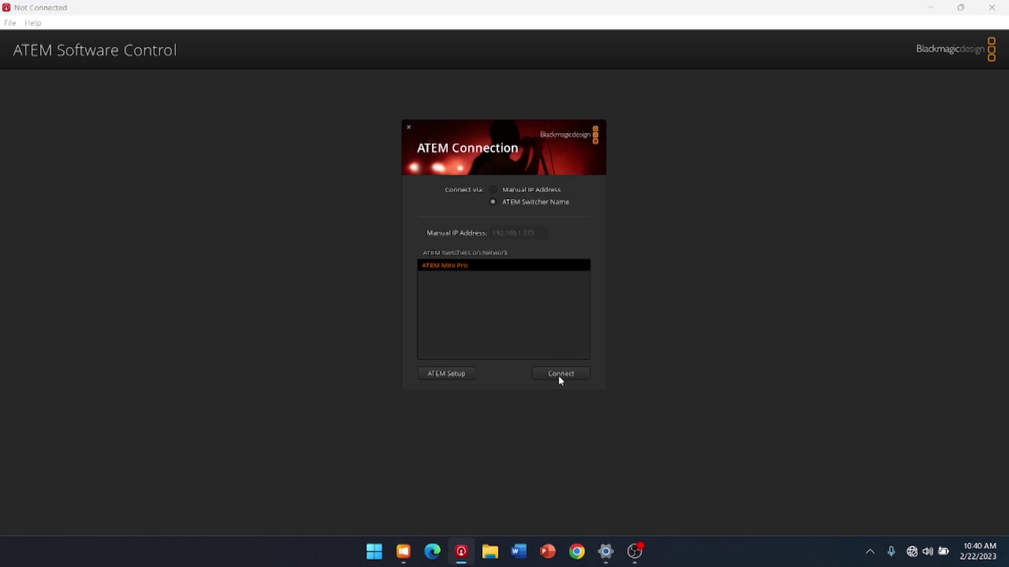
click(557, 374)
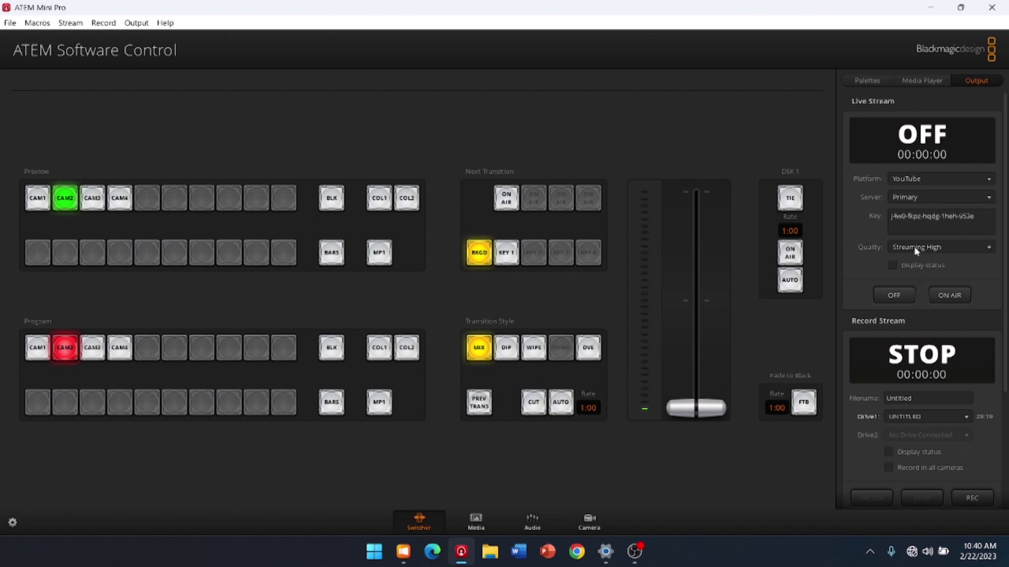
- In the Palettes DVE settings, set Upstream Key 1's Position X to 0.5 and size to 0.45
click(877, 82)
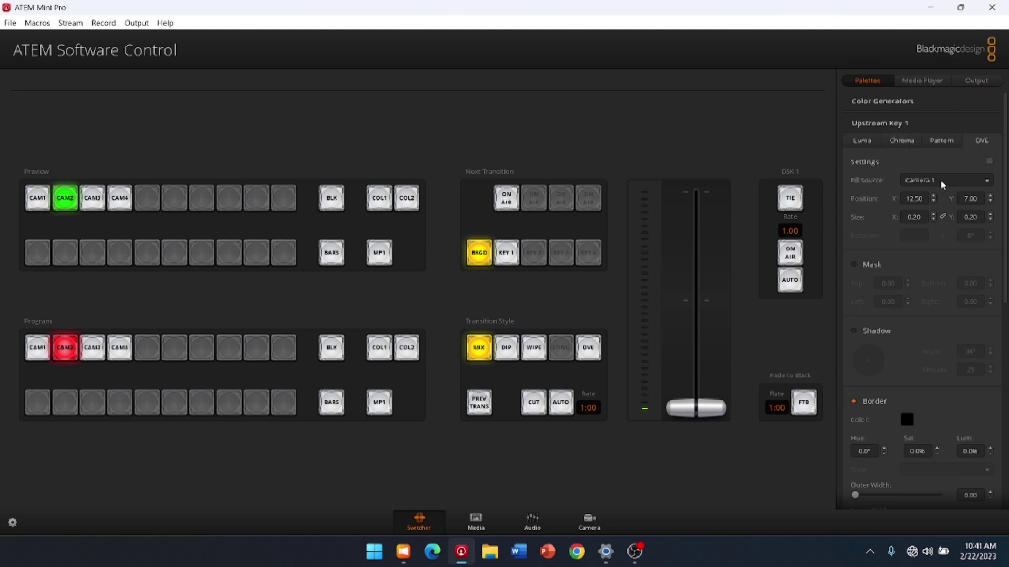
click(909, 199)
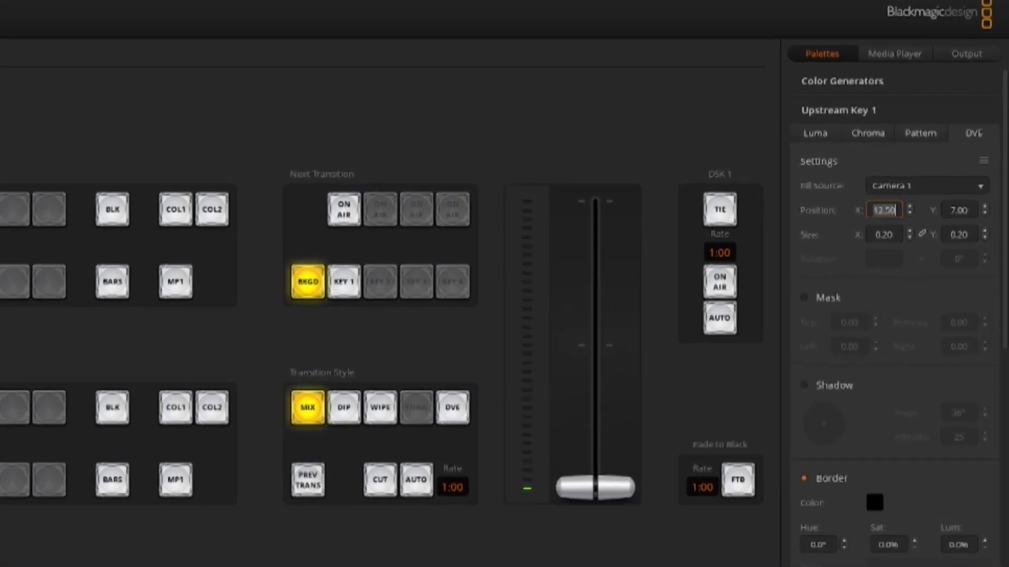
text(.5)
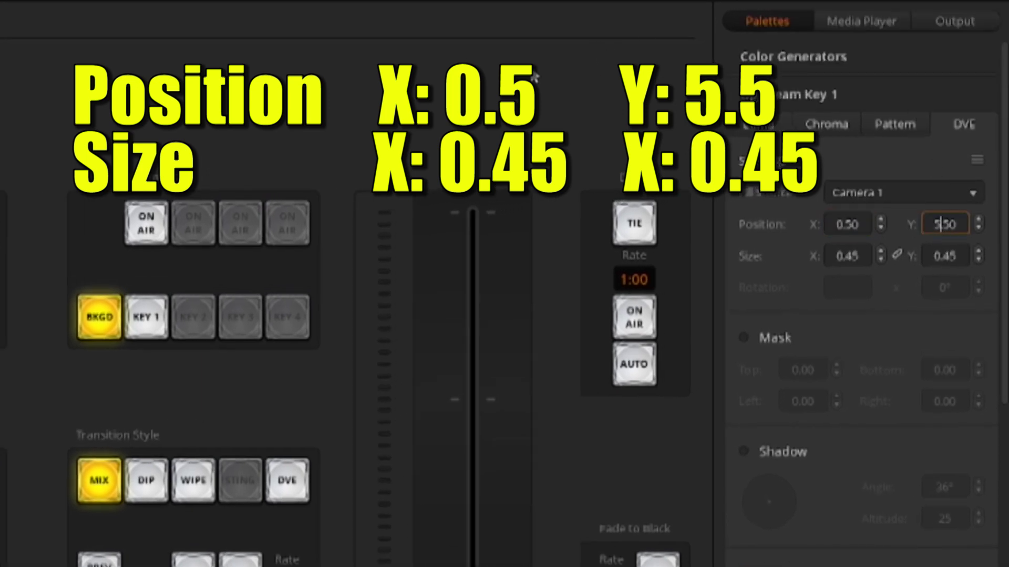
click(847, 256)
text(0.2)
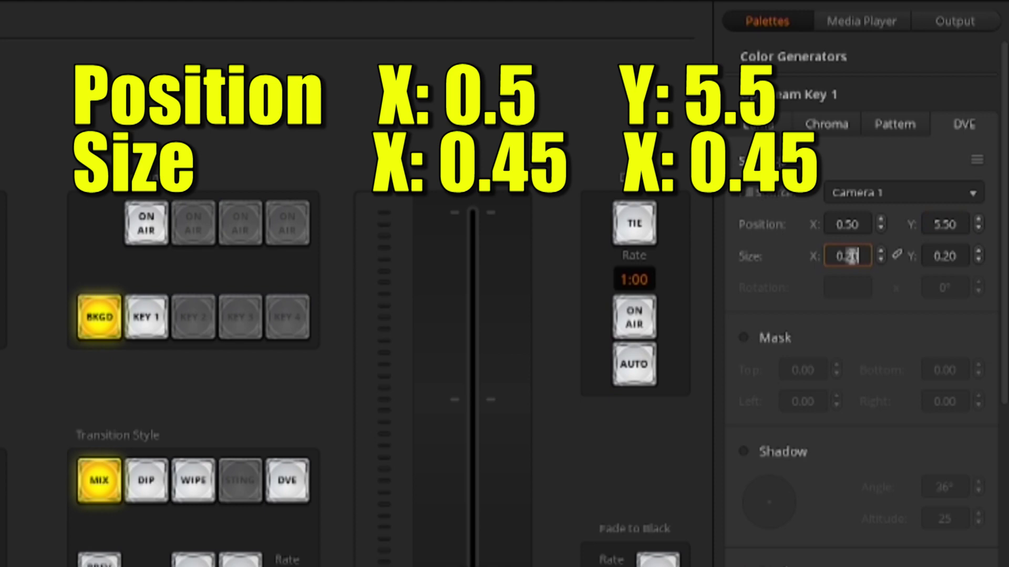
key(BackSpace)
text(45)
click(944, 256)
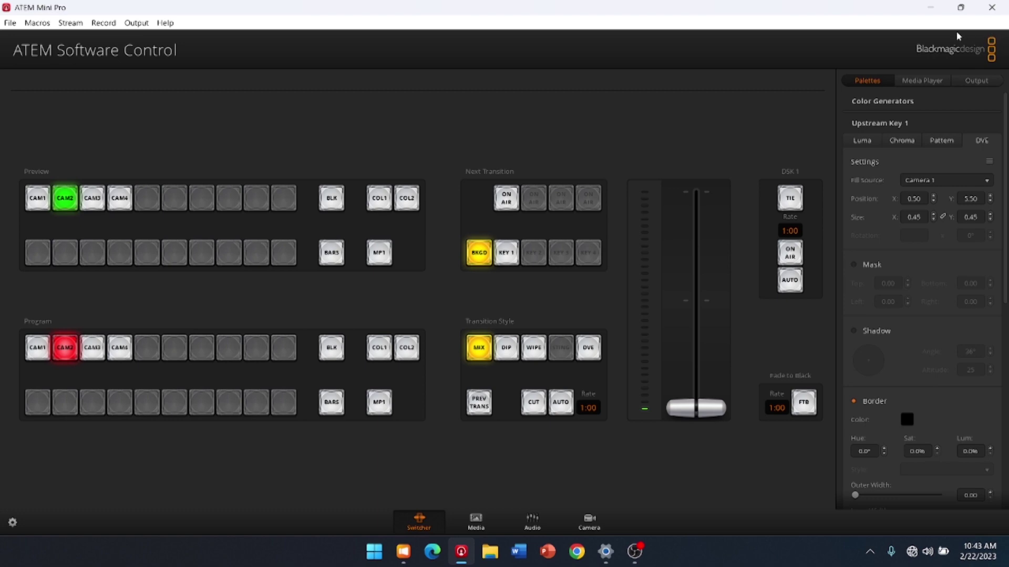
- Exit ATEM Software Control to return to ProPresenter
click(993, 8)
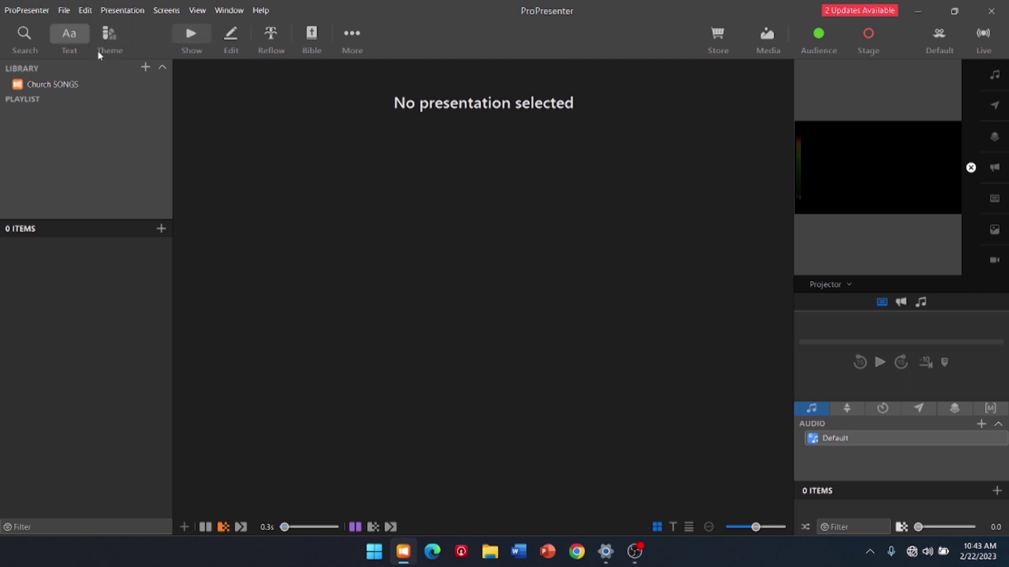
- Import the February 26 guest speaker plan from Planning Center Sunday Services as a playlist
click(144, 68)
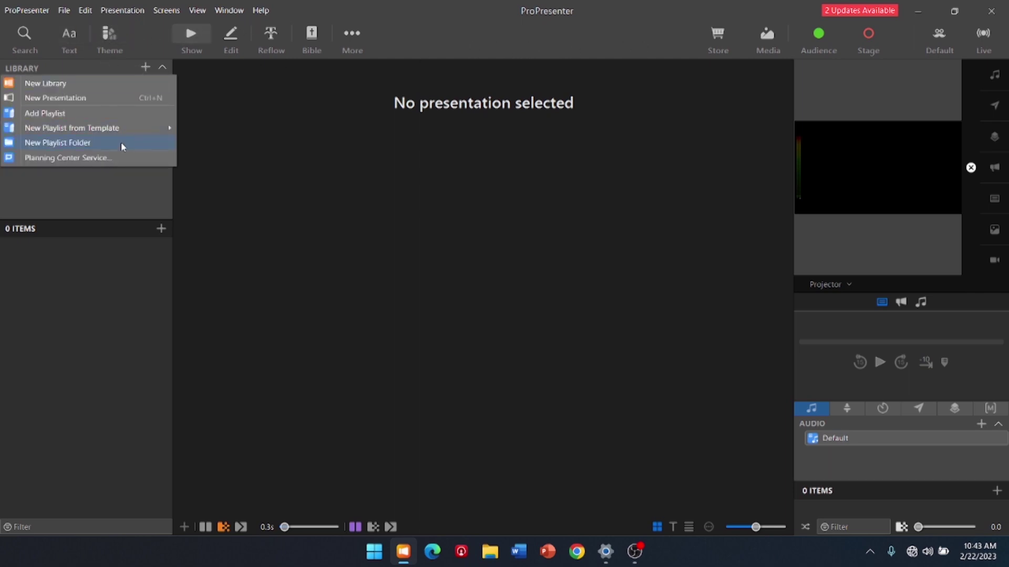
click(118, 158)
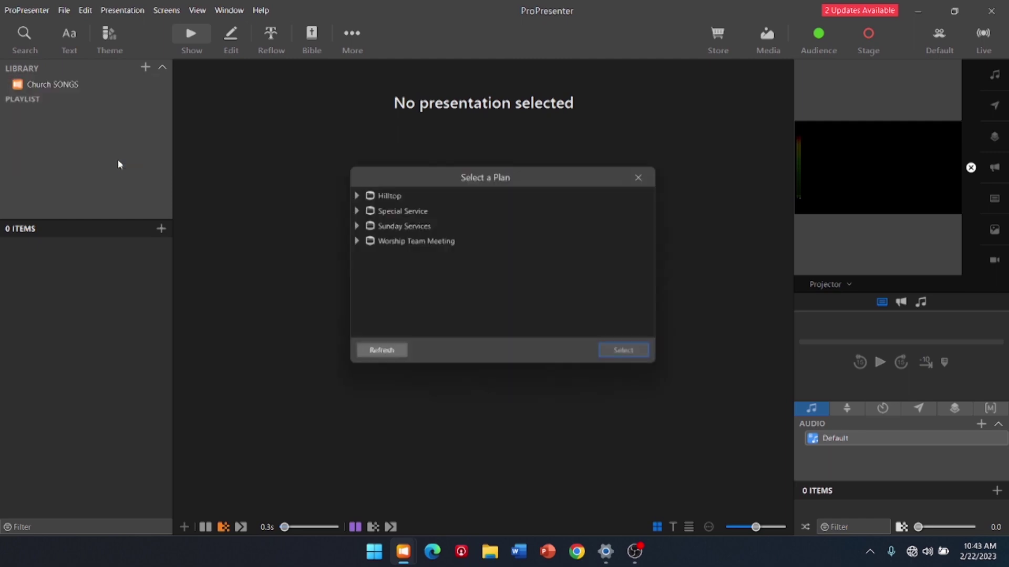
click(351, 225)
click(401, 244)
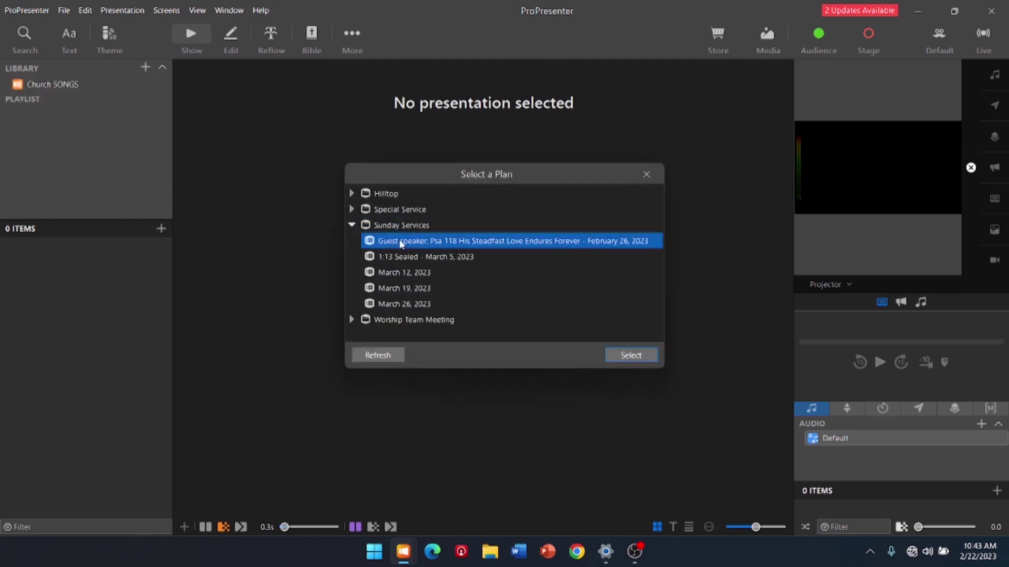
click(625, 357)
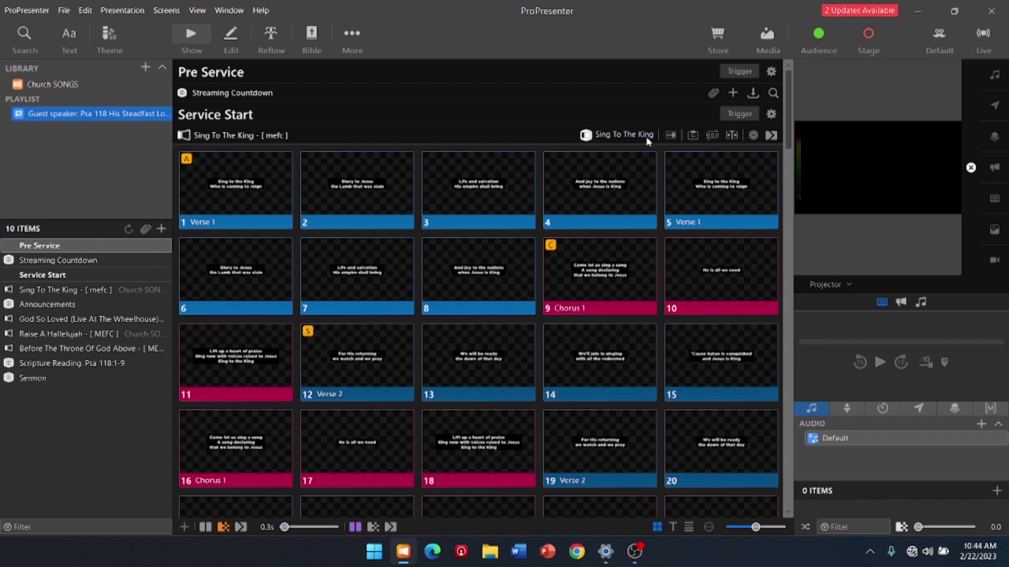
click(712, 135)
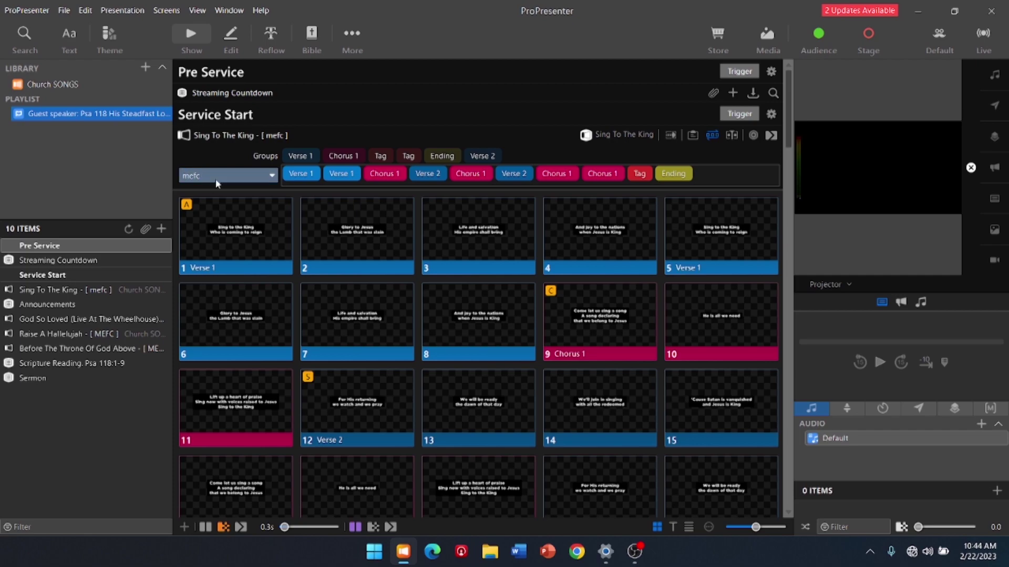
- Send God So Loved's Blank slide and Before The Throne's first verse live
scroll(228, 147, down, 10)
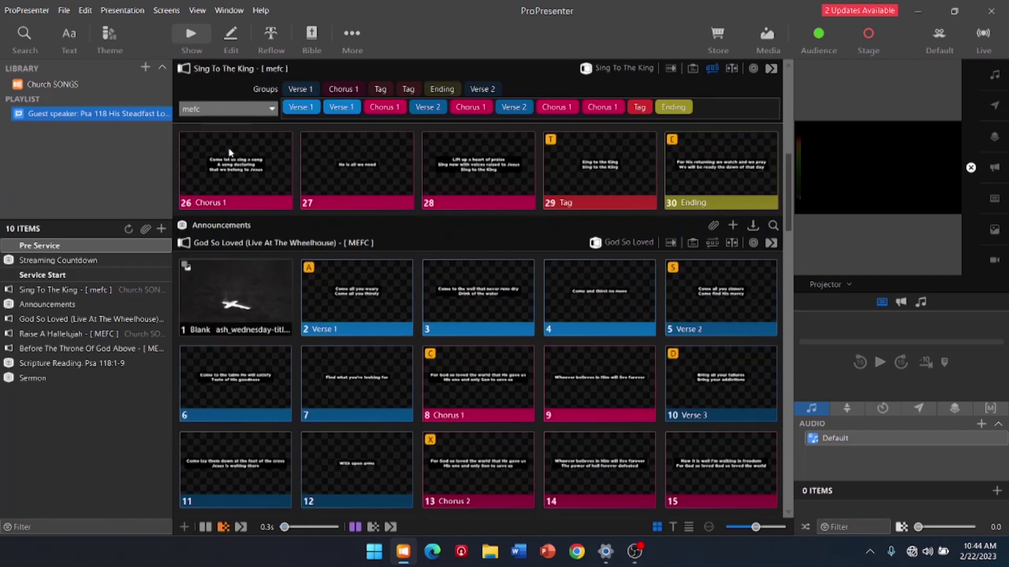
scroll(229, 157, down, 1)
click(267, 247)
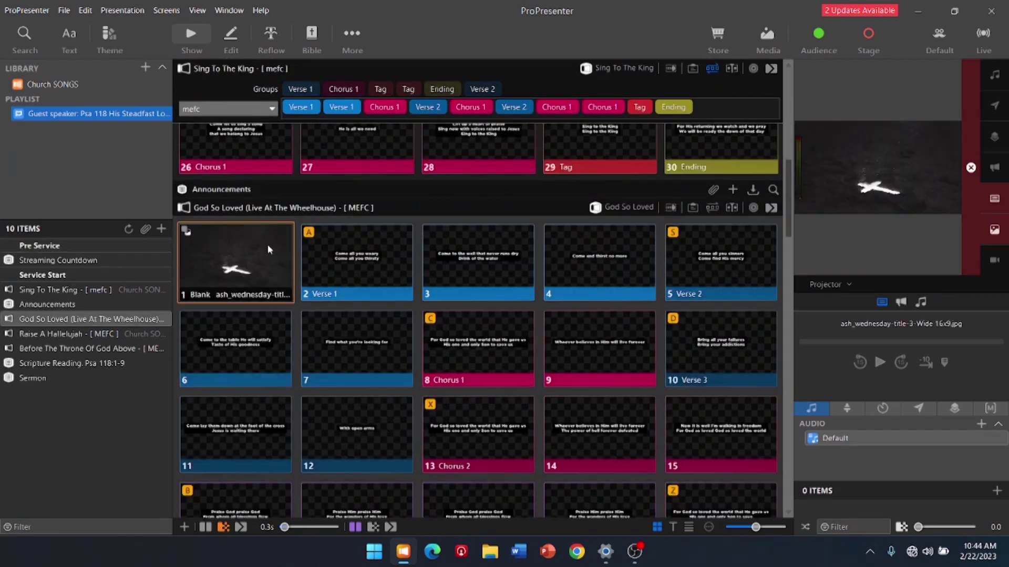
click(712, 209)
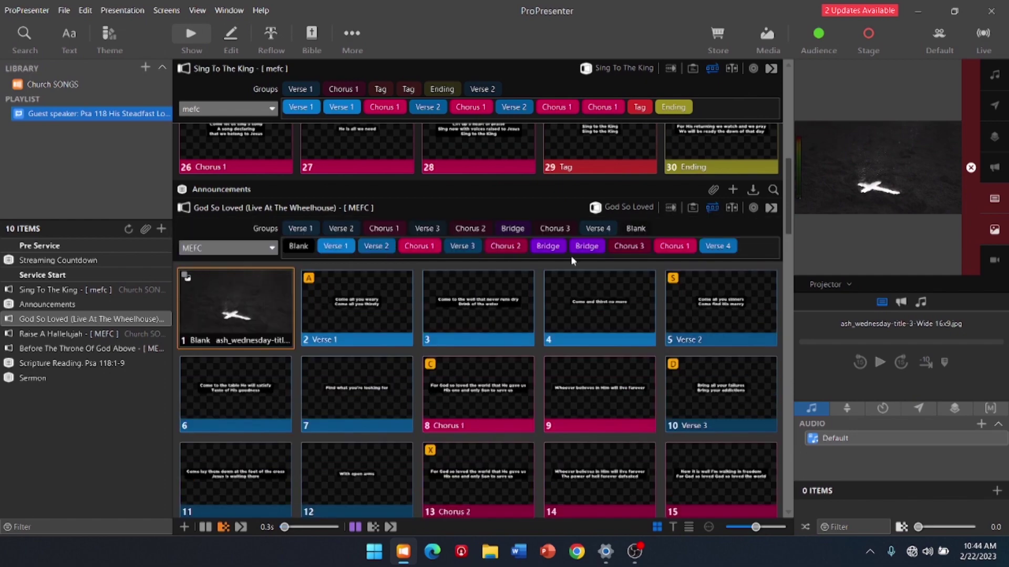
scroll(452, 303, down, 3)
scroll(447, 298, down, 10)
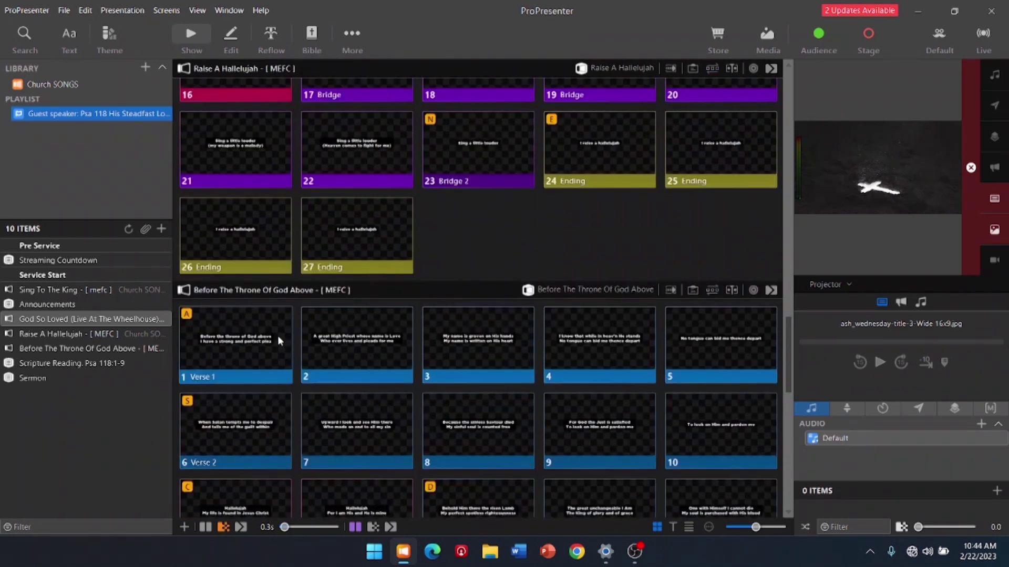
click(278, 339)
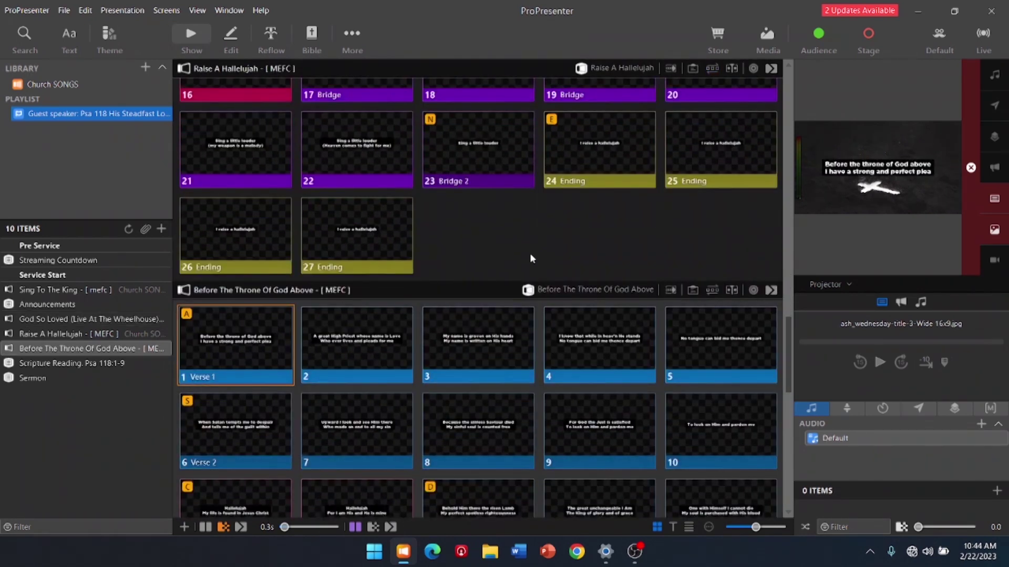
click(713, 289)
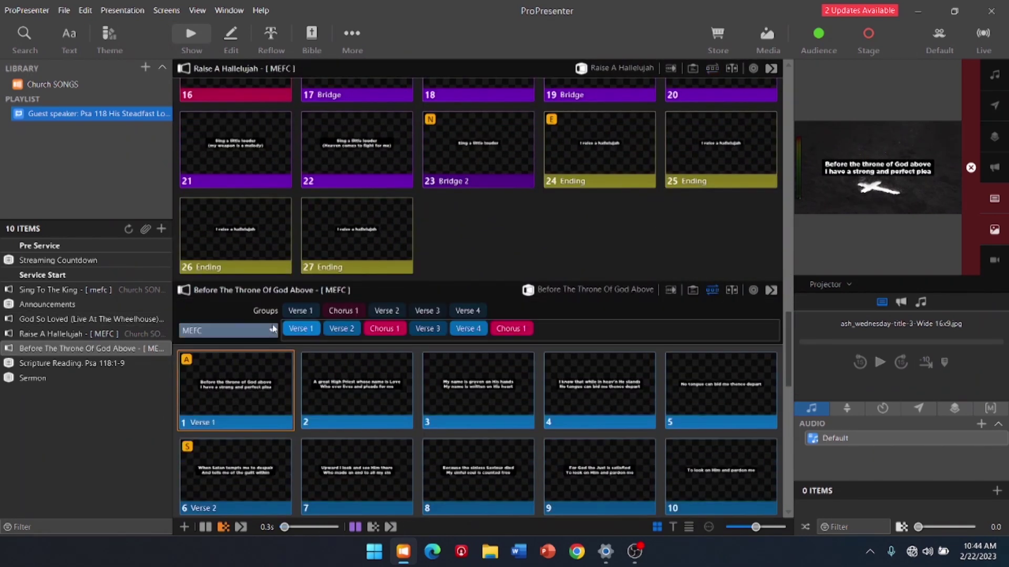
- Send Sing To The King's first verse slide live
scroll(227, 335, down, 8)
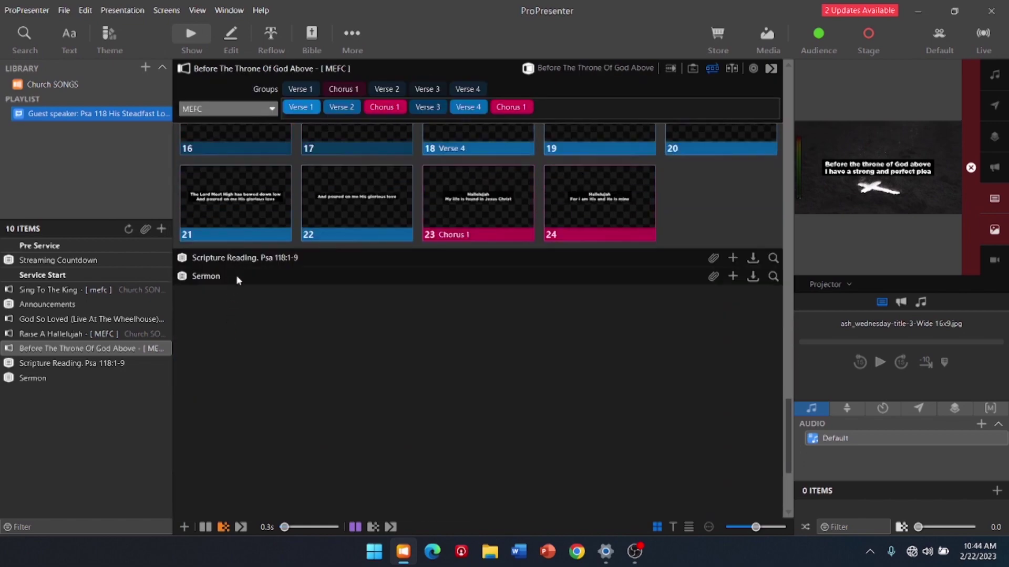
scroll(235, 275, up, 15)
scroll(238, 280, up, 12)
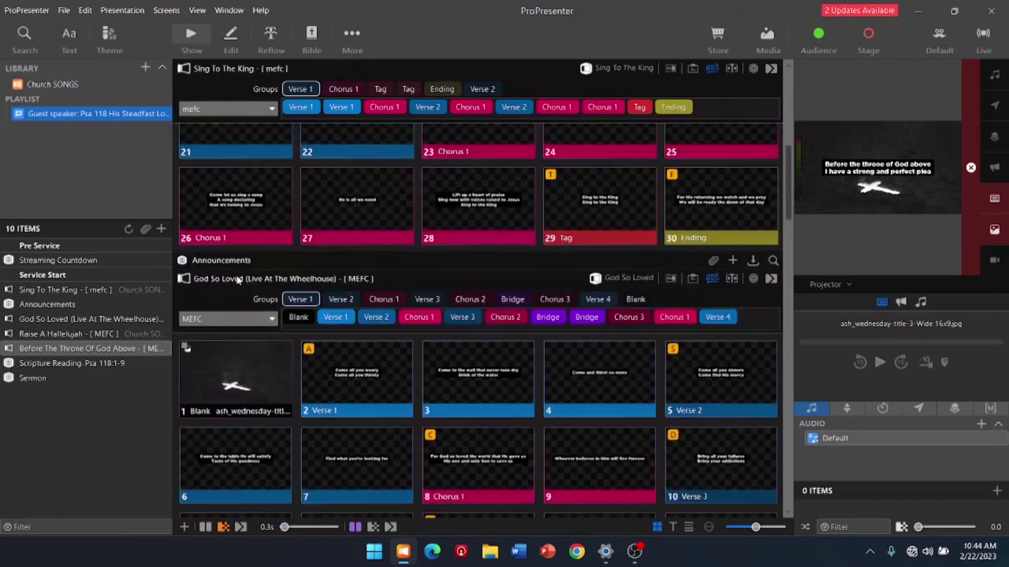
click(234, 244)
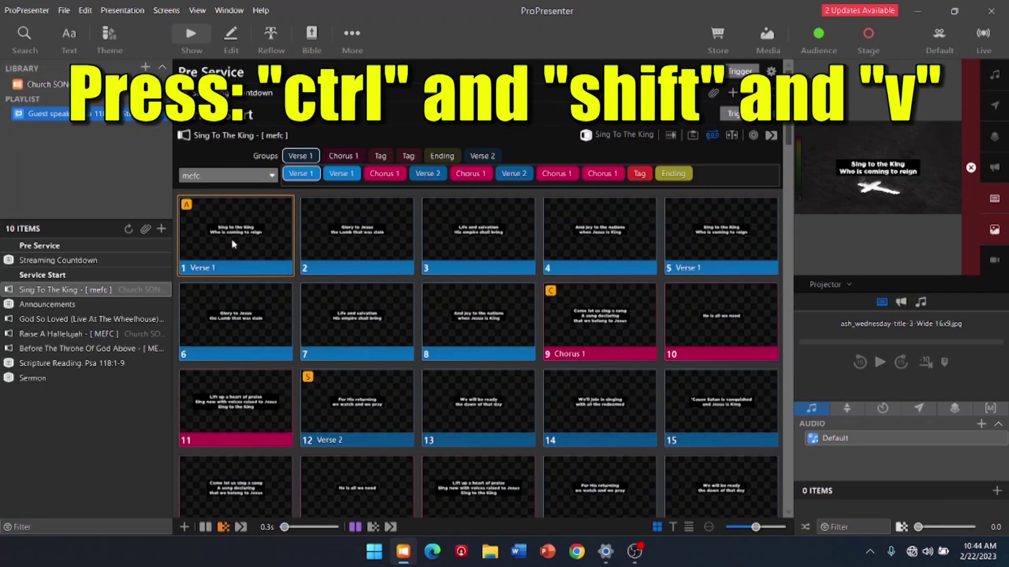
key(ctrl+shift+v)
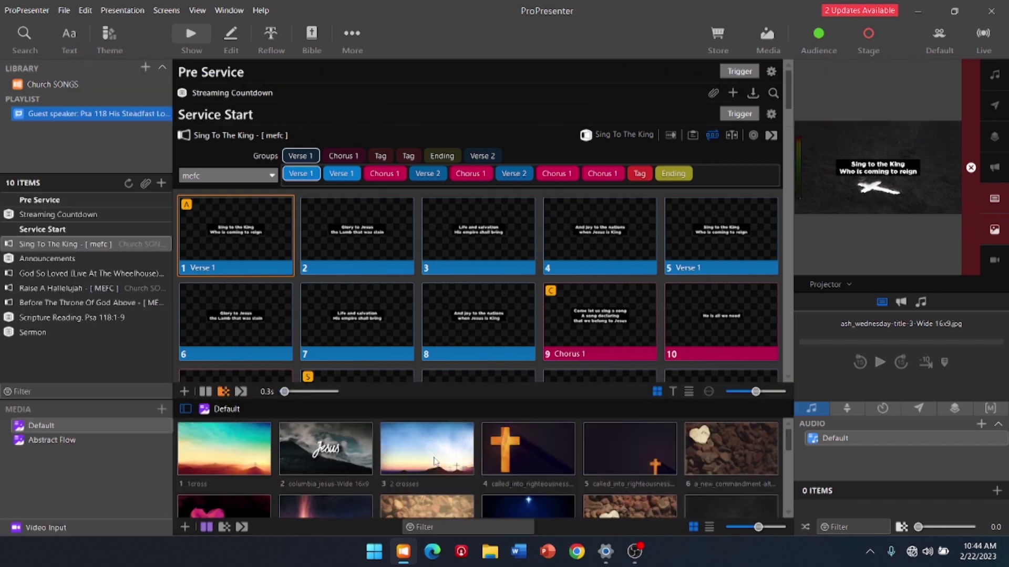
scroll(371, 462, down, 5)
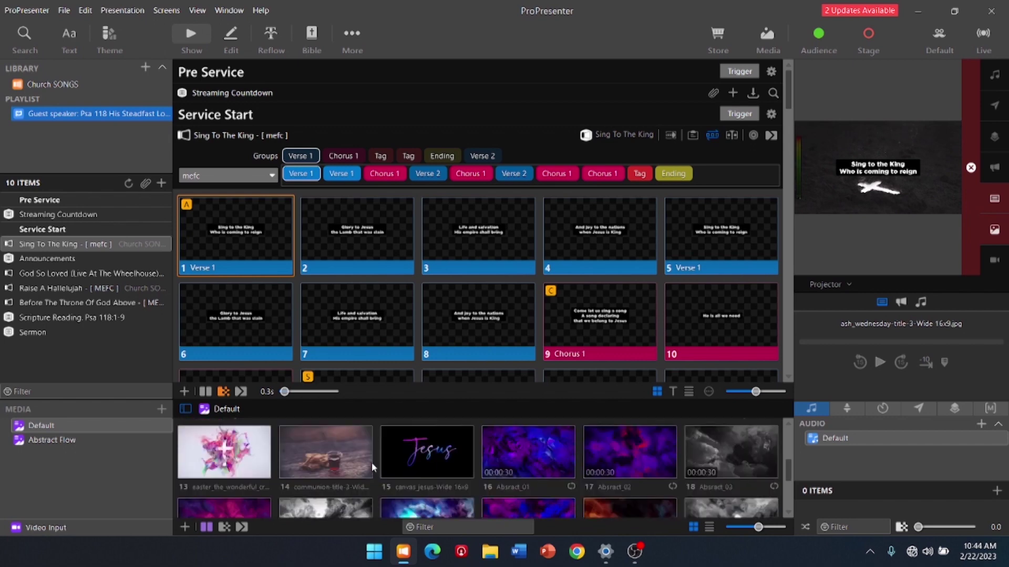
scroll(371, 463, up, 3)
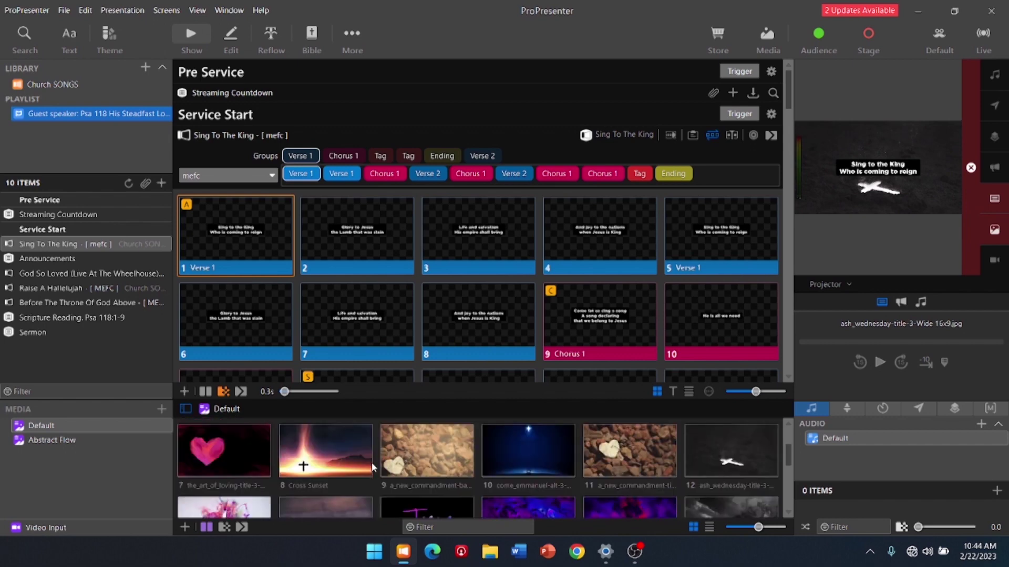
drag(326, 455, 242, 233)
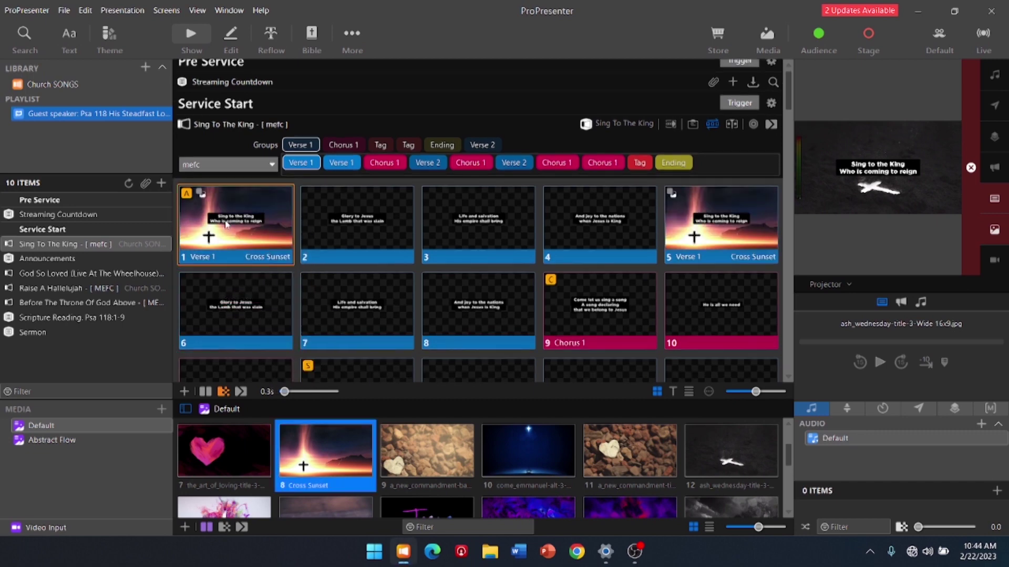
right_click(226, 224)
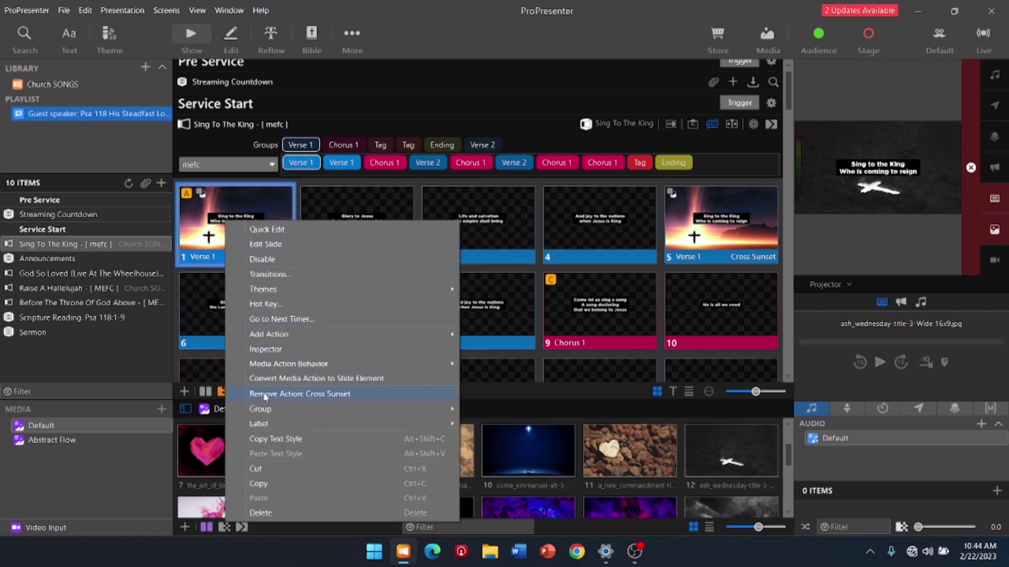
right_click(195, 239)
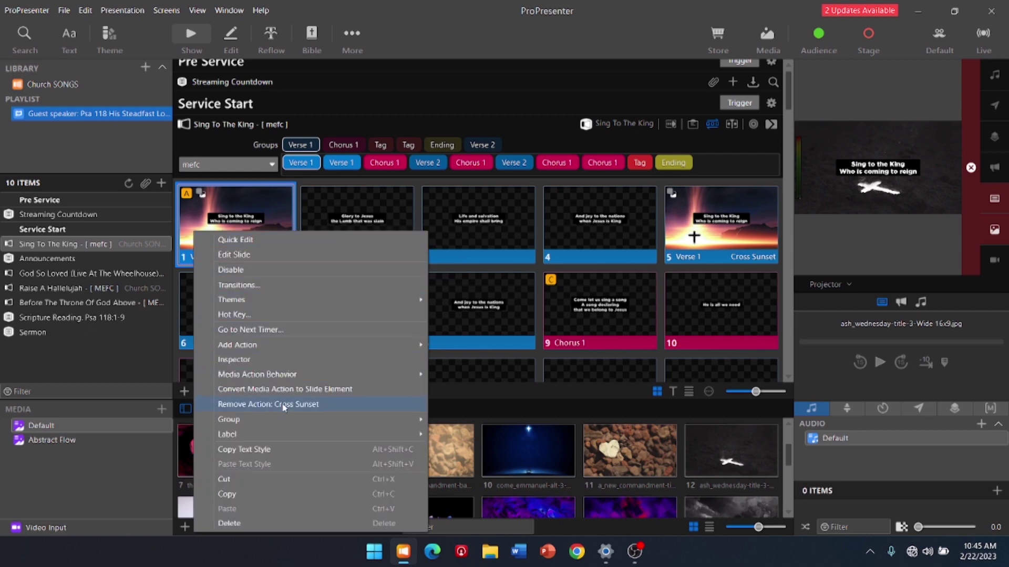
click(284, 405)
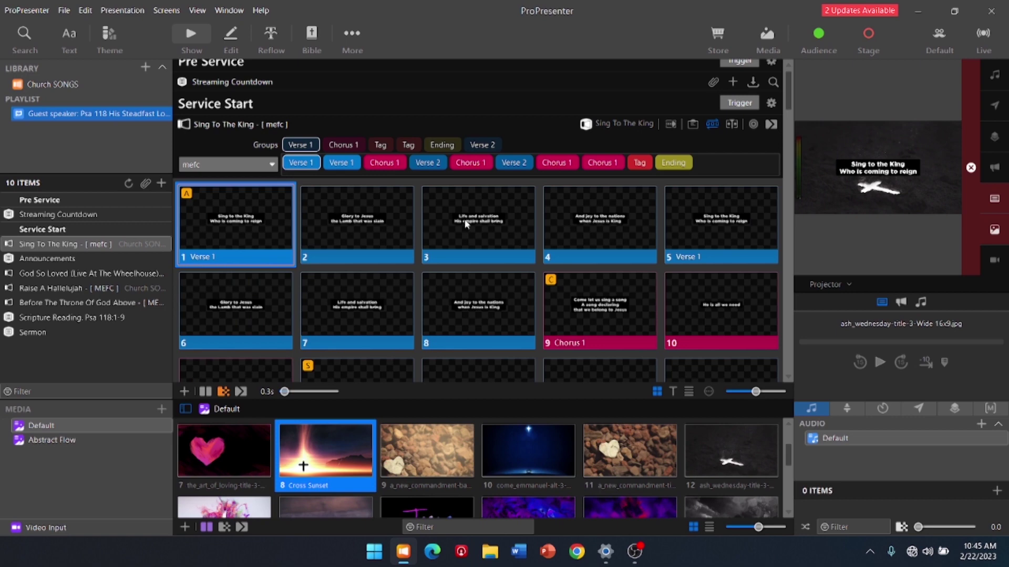
key(ctrl+shift+v)
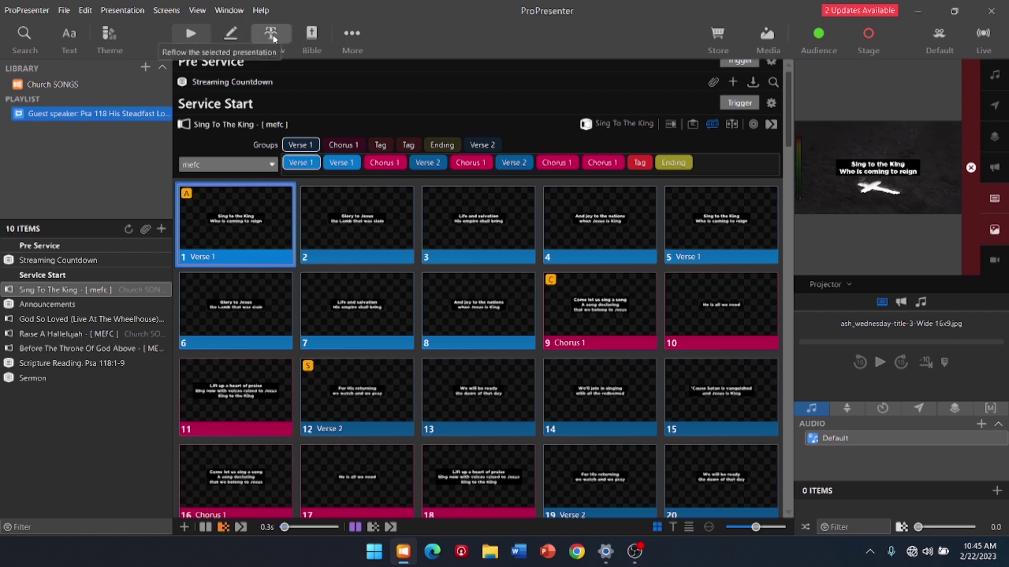
- In Reflow, add an empty slide 31 after the Ending slide and assign it to the Blank group
click(271, 34)
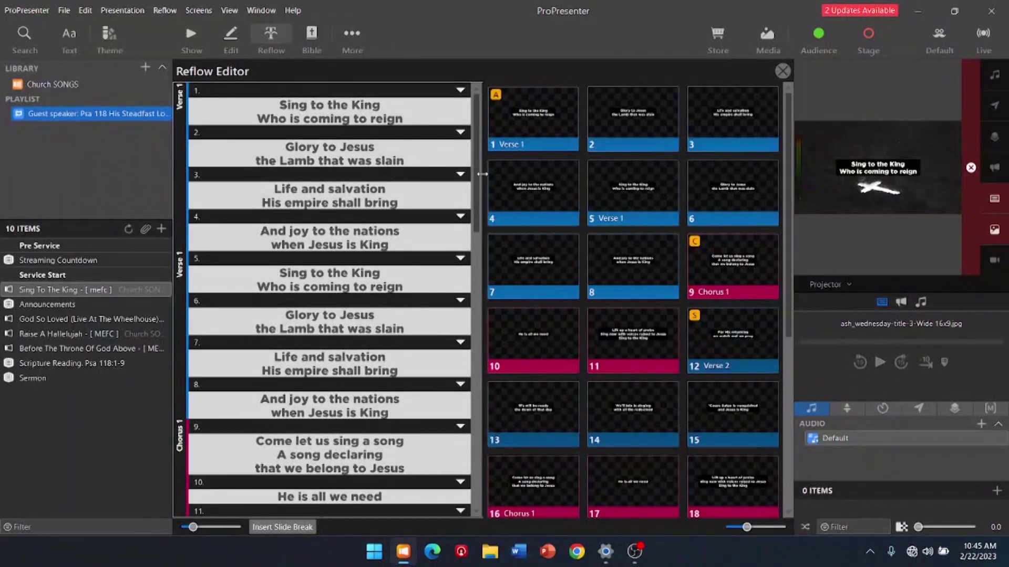
drag(479, 179, 471, 488)
click(368, 503)
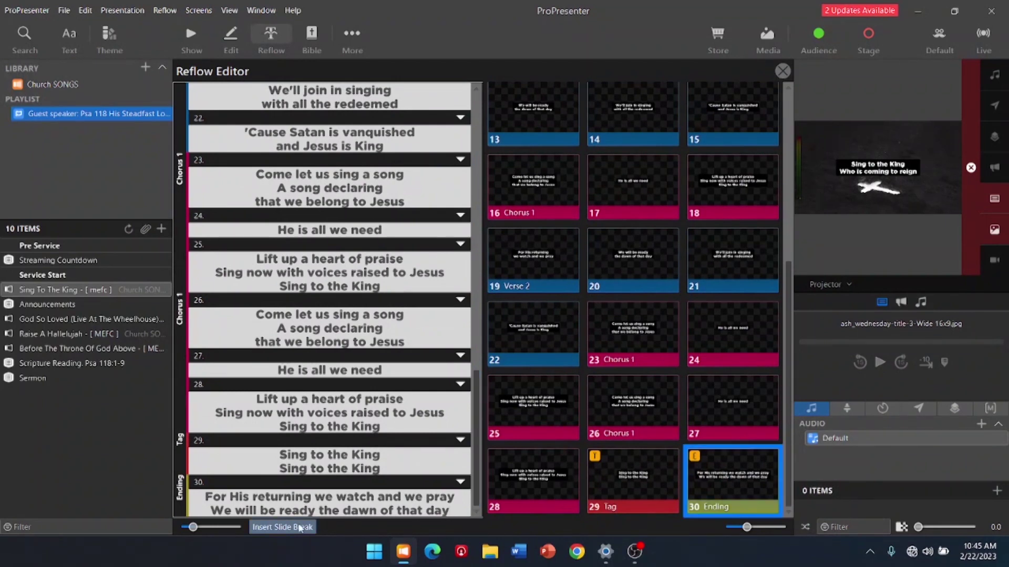
click(295, 527)
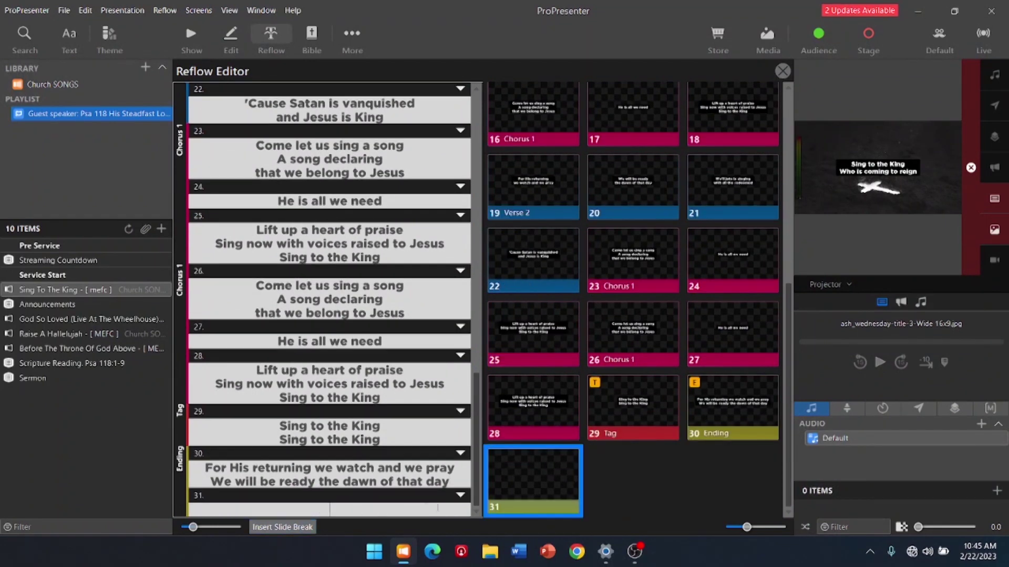
click(461, 496)
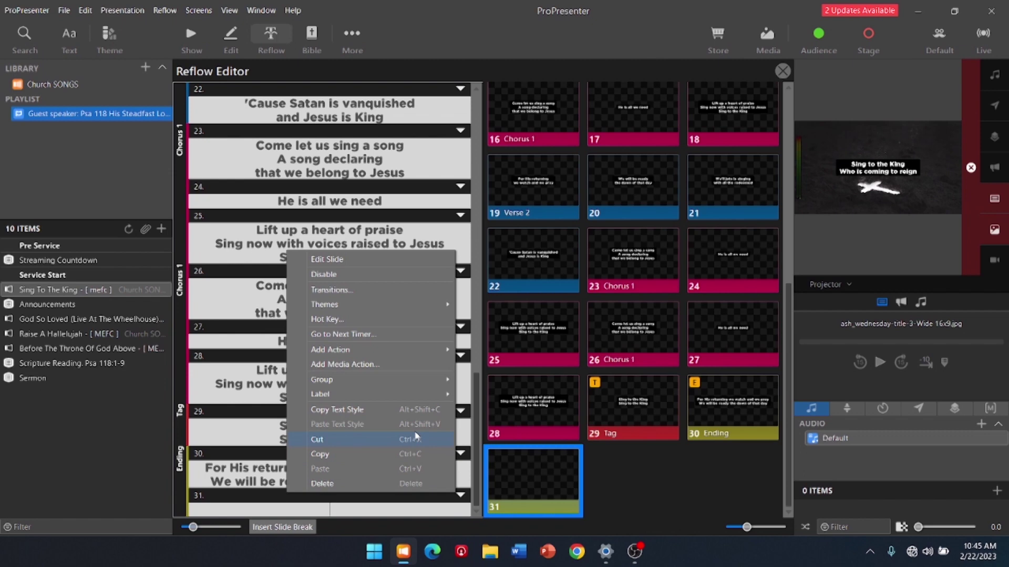
mouse_move(403, 386)
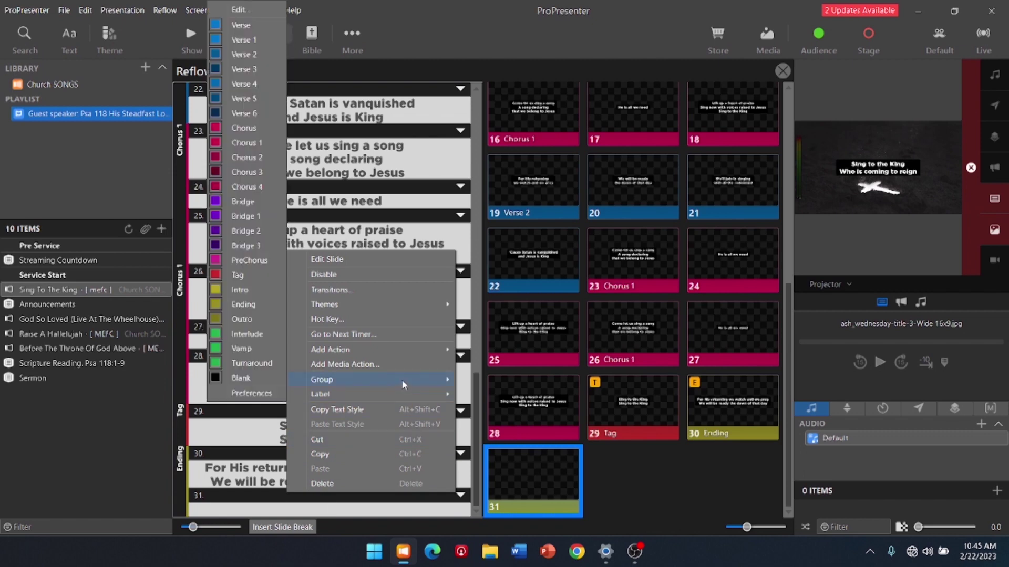
click(236, 379)
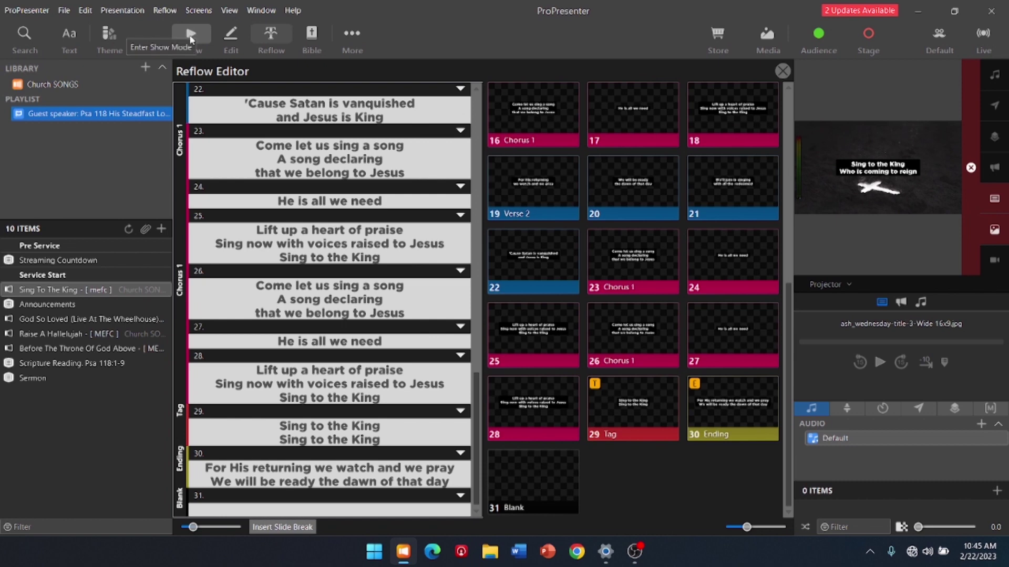
- Move the Blank group to the start of Sing To The King's arrangement and show it live
click(190, 35)
mouse_move(710, 168)
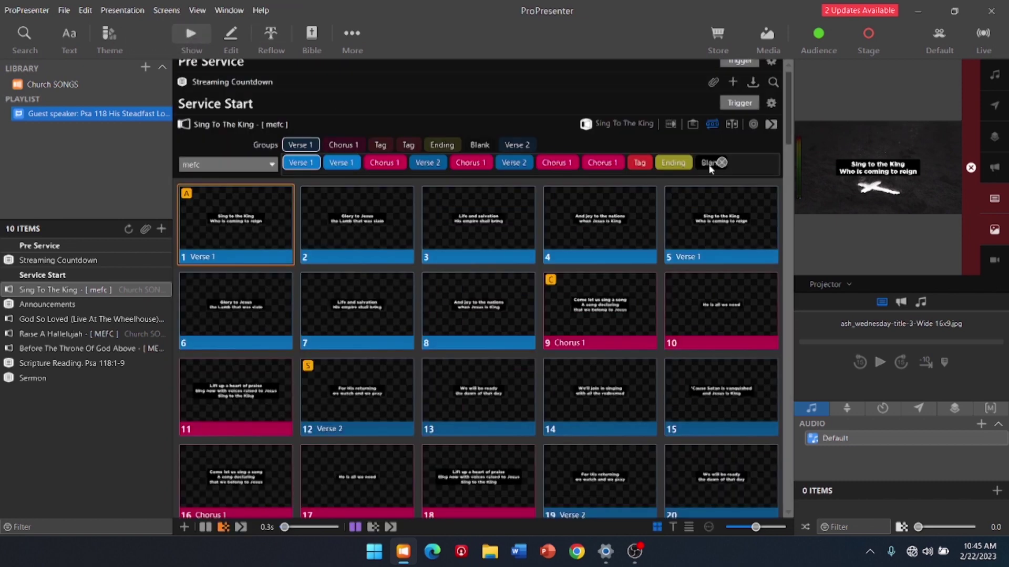
drag(709, 167, 287, 168)
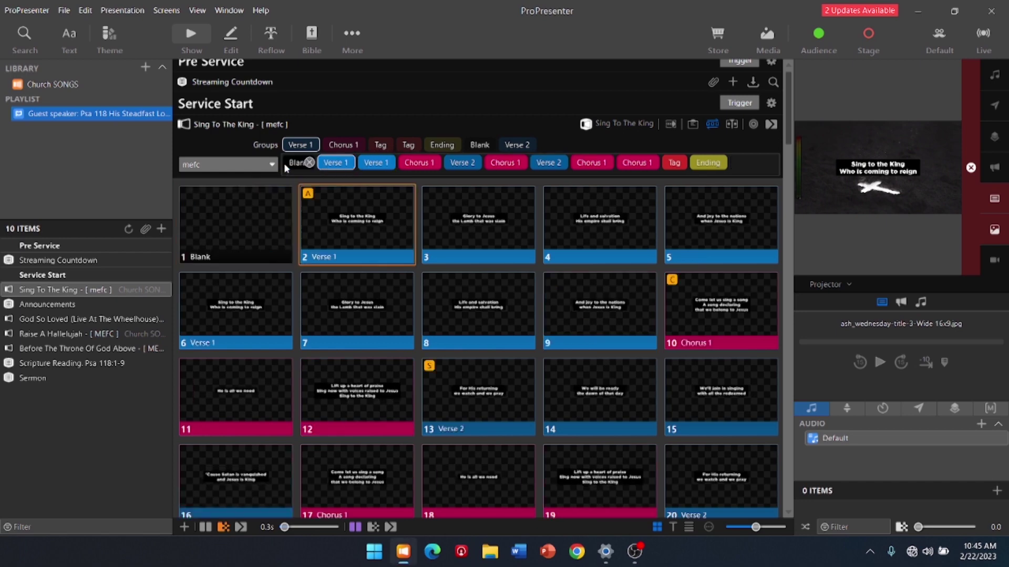
click(257, 239)
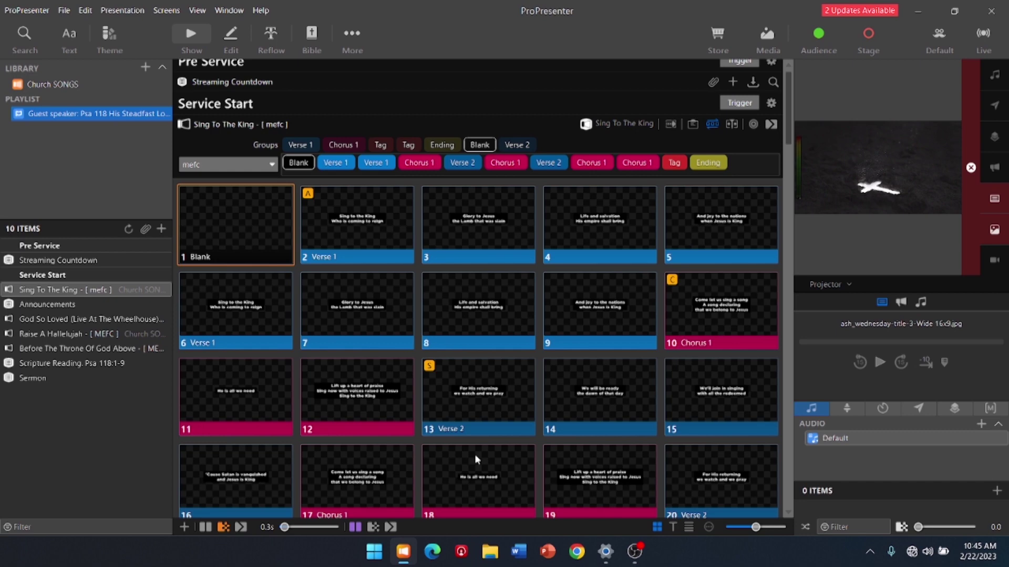
click(353, 525)
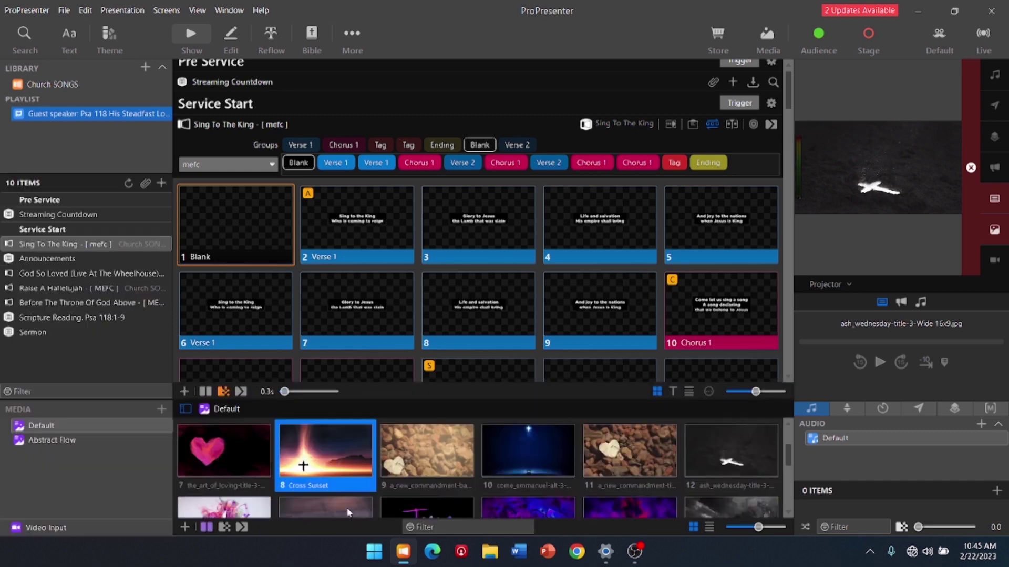
- Apply Cross Sunset to the Blank slide, then show it and the first Verse 1 slide live
drag(315, 460, 228, 229)
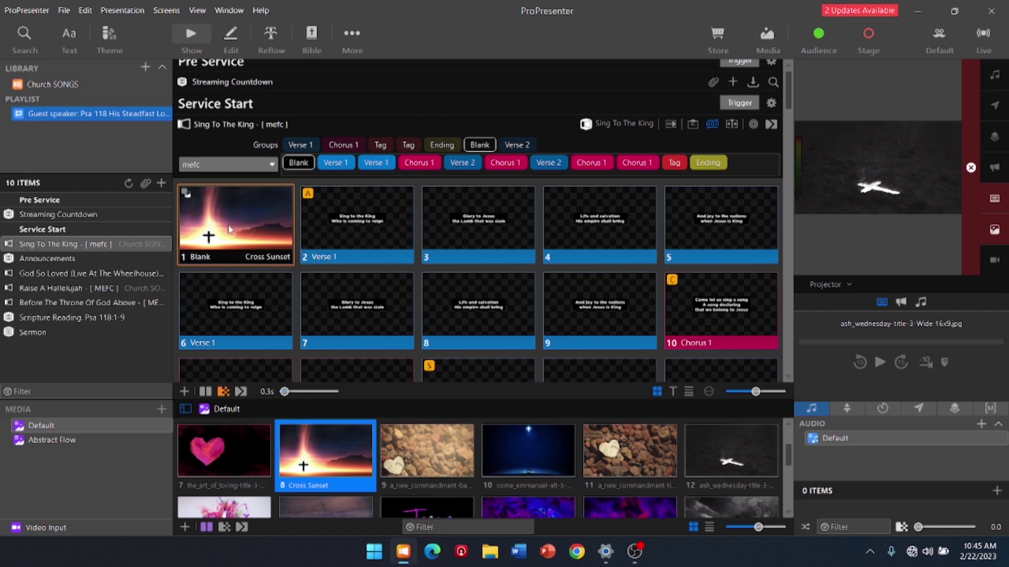
key(ctrl+shift+m)
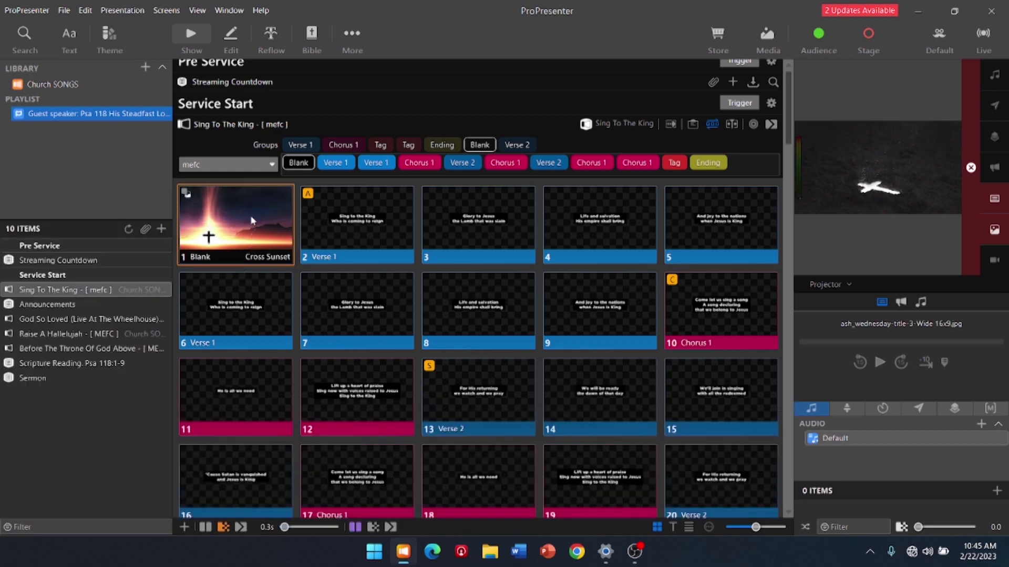
click(252, 221)
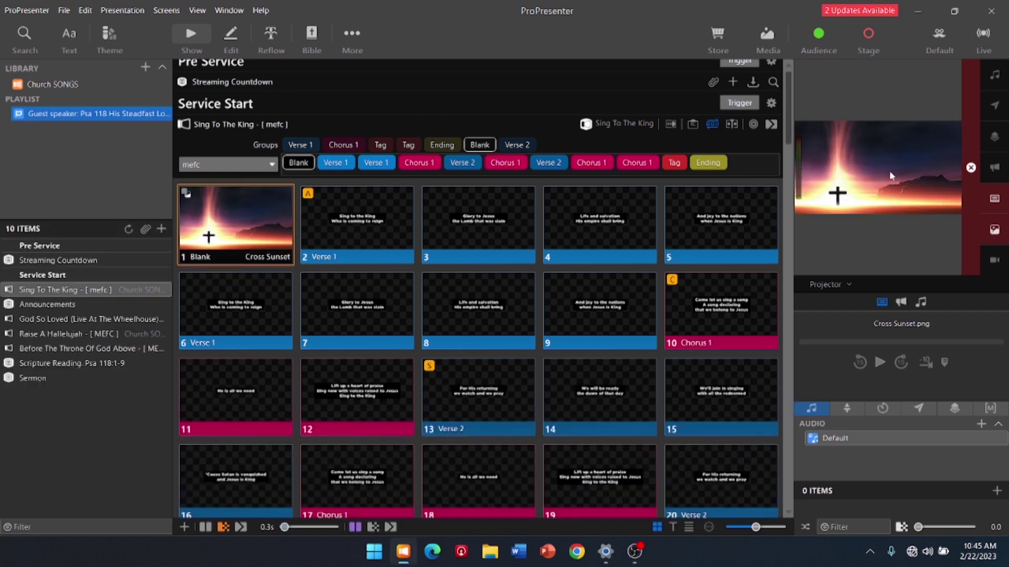
click(330, 241)
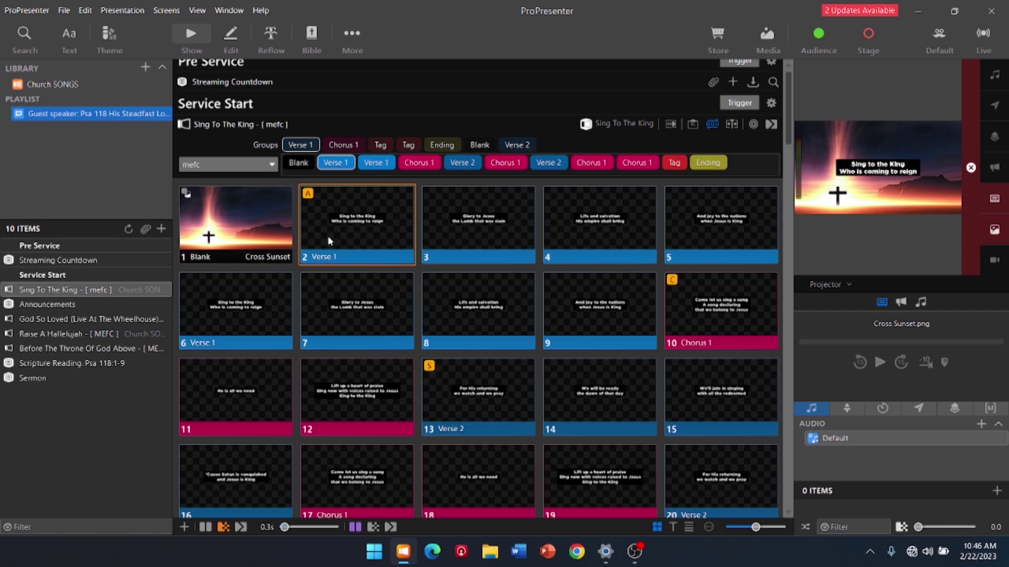
- Advance the lyric slides live to slide 21, then scroll back and open the Blank slide's options
key(Right)
key(Right)
key(Right)
key(Right)
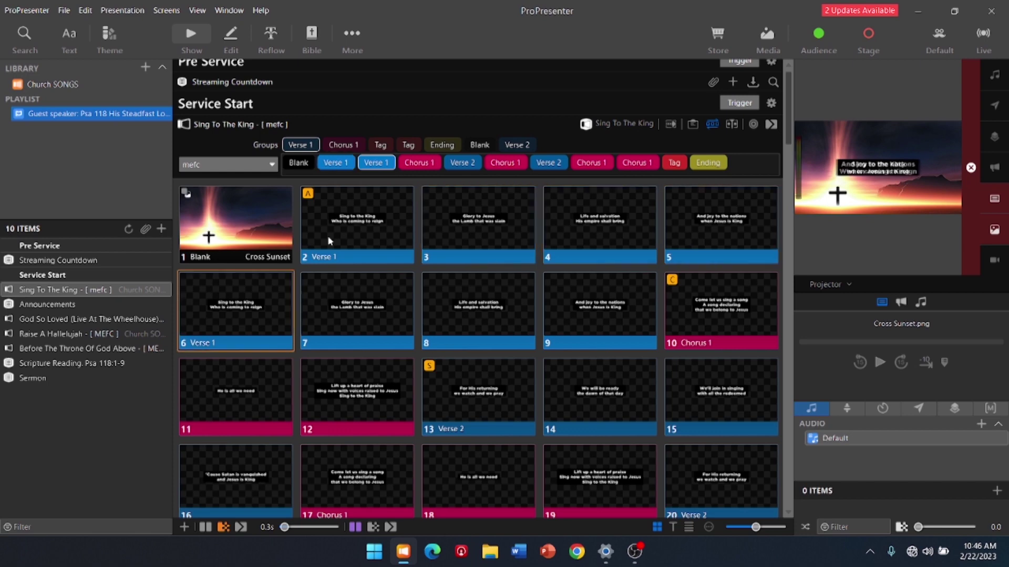
key(Right)
key(Right)
key(Right)
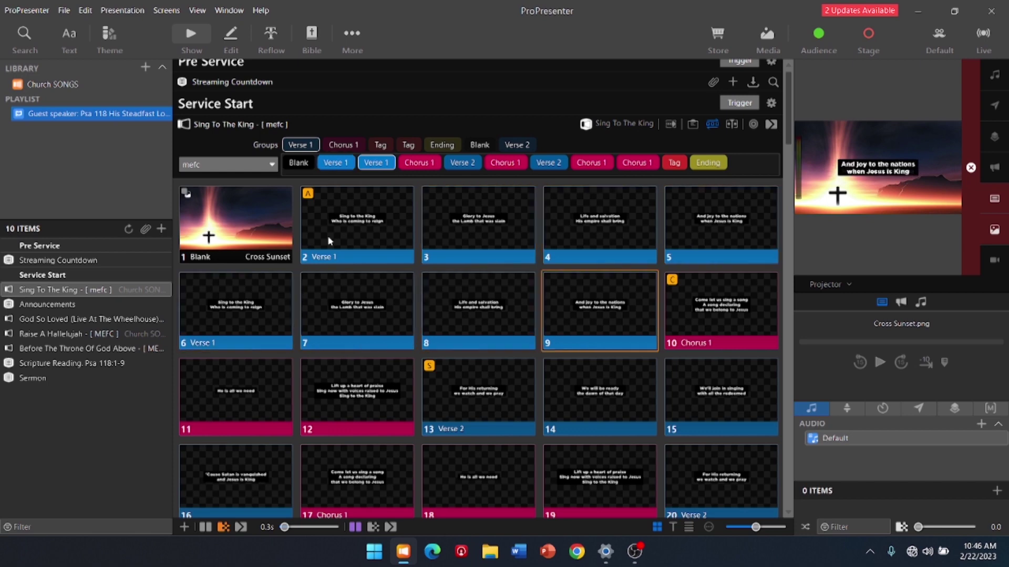
key(Right)
key(Right)
key(Right)
key(Right)
key(Right)
key(Right)
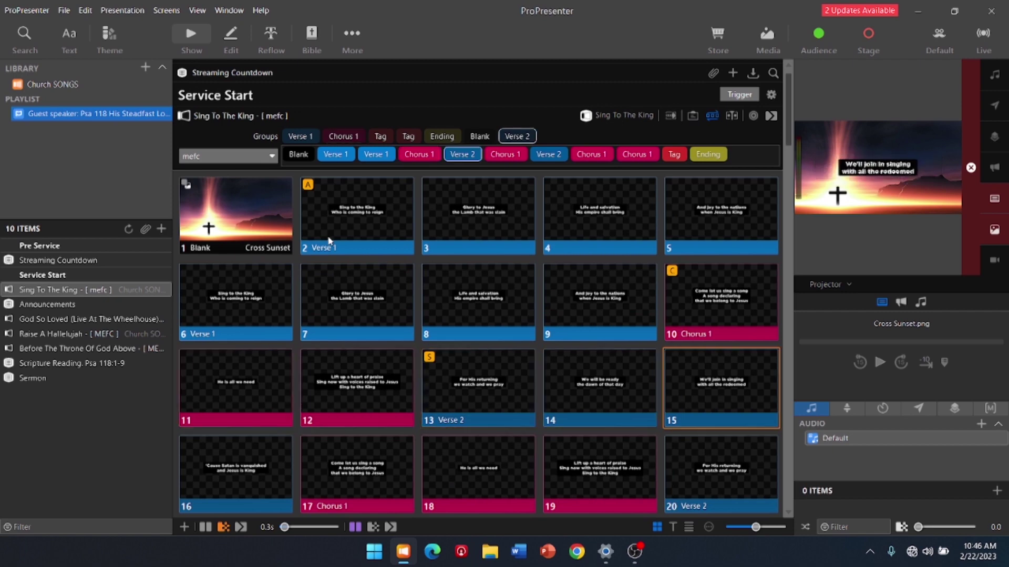
key(Right)
key(Right)
key(Right)
key(Right)
key(Right)
key(Right)
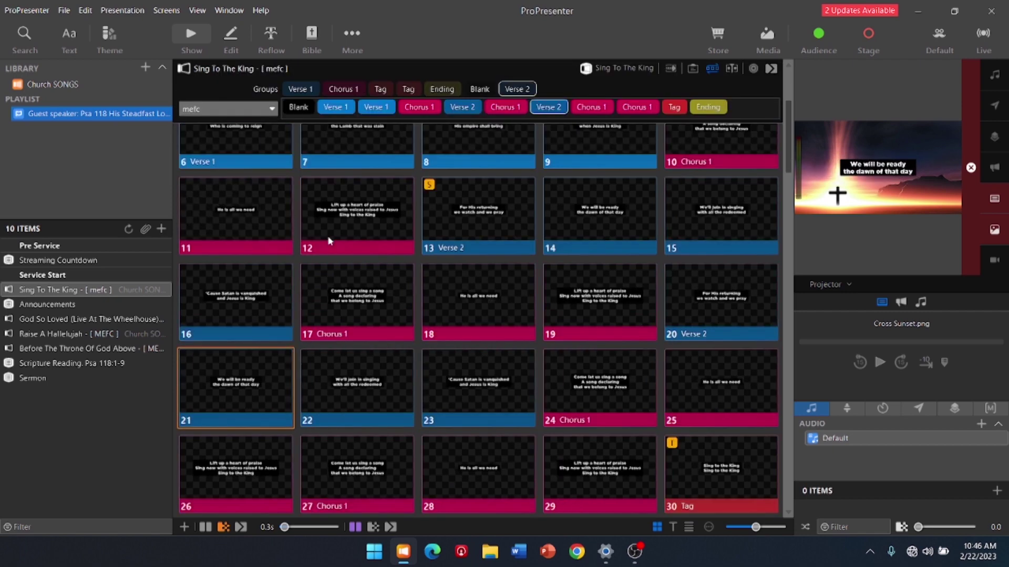
scroll(337, 308, up, 5)
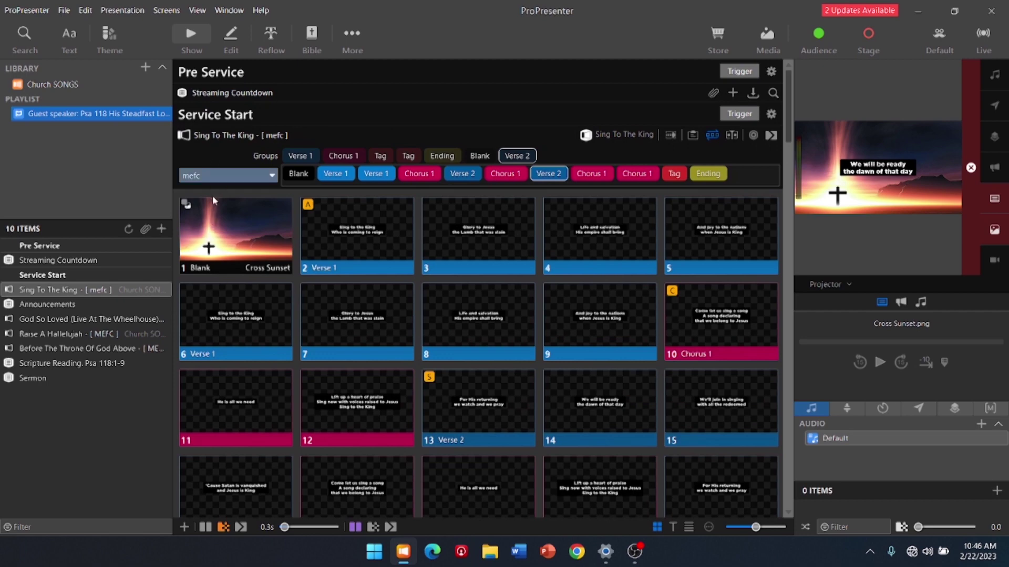
right_click(218, 224)
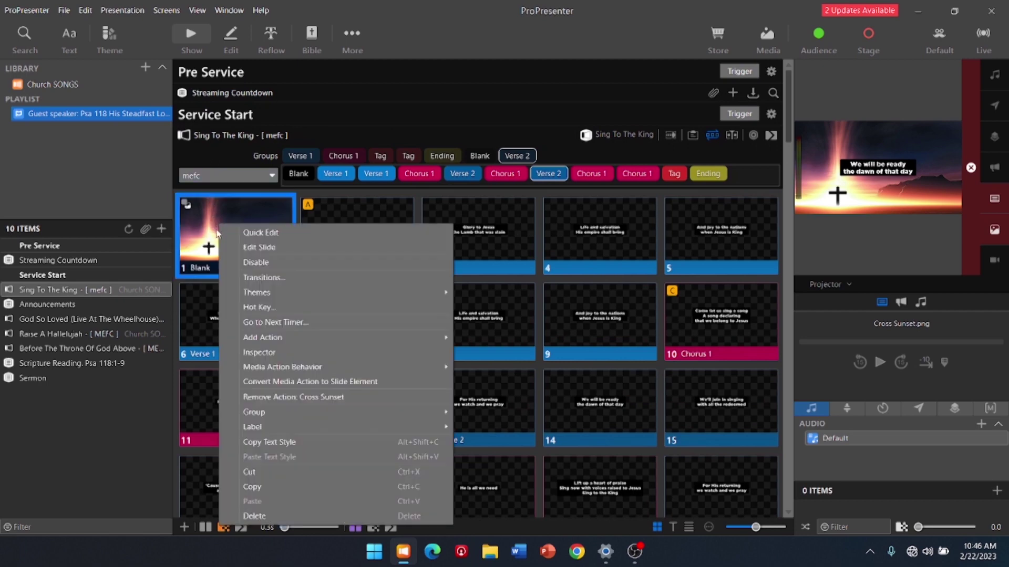